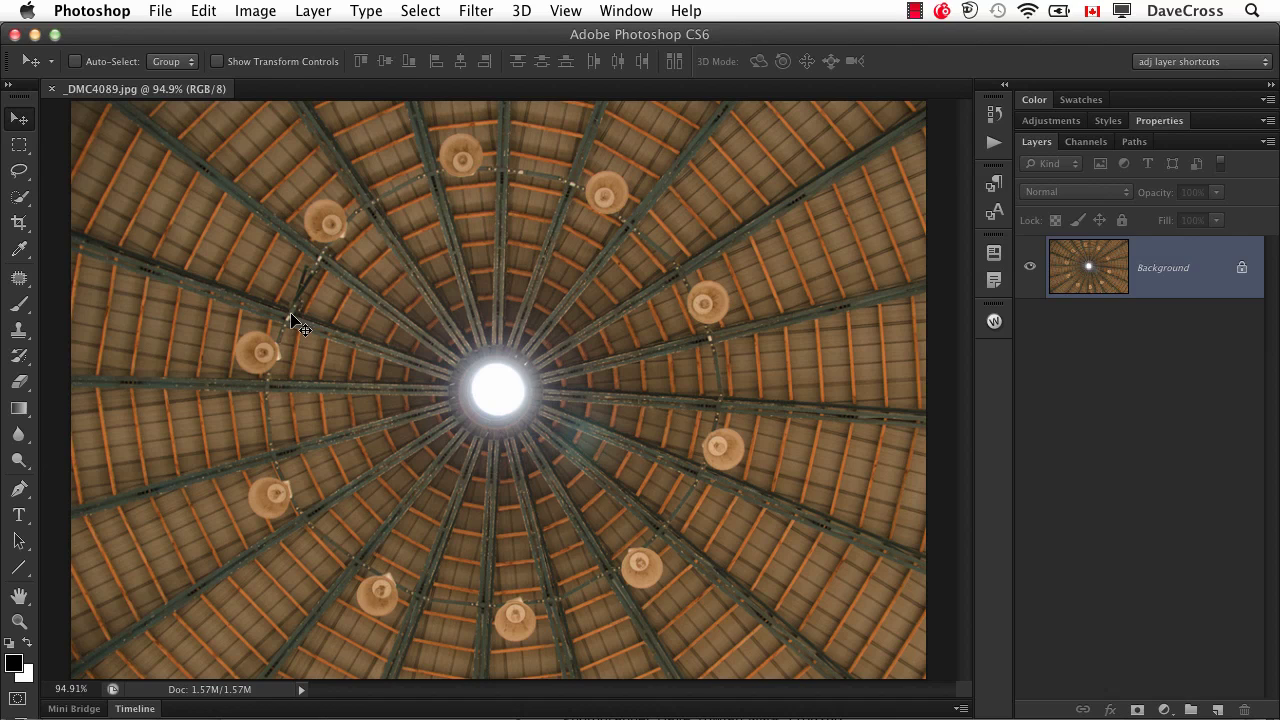
Review the Sharpen submenu's commands under the Filter menu
{"action": "left_click", "coordinate": [476, 10]}
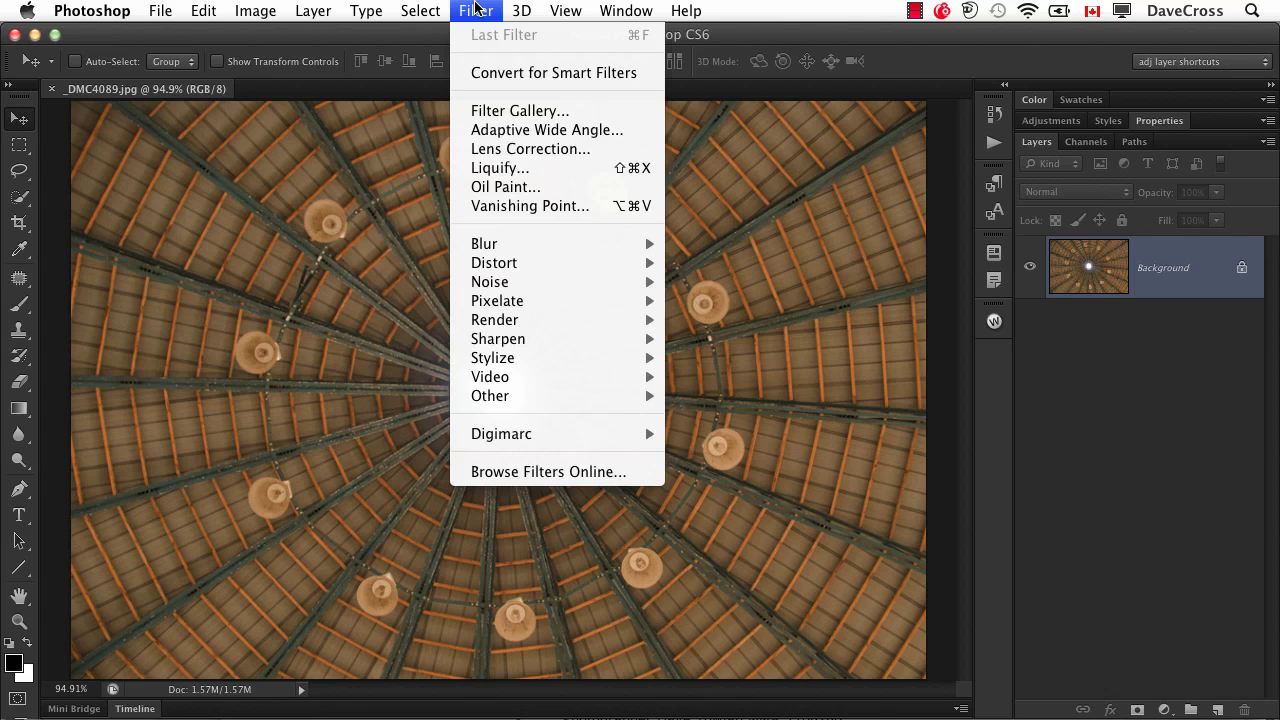
{"action": "mouse_move", "coordinate": [565, 343]}
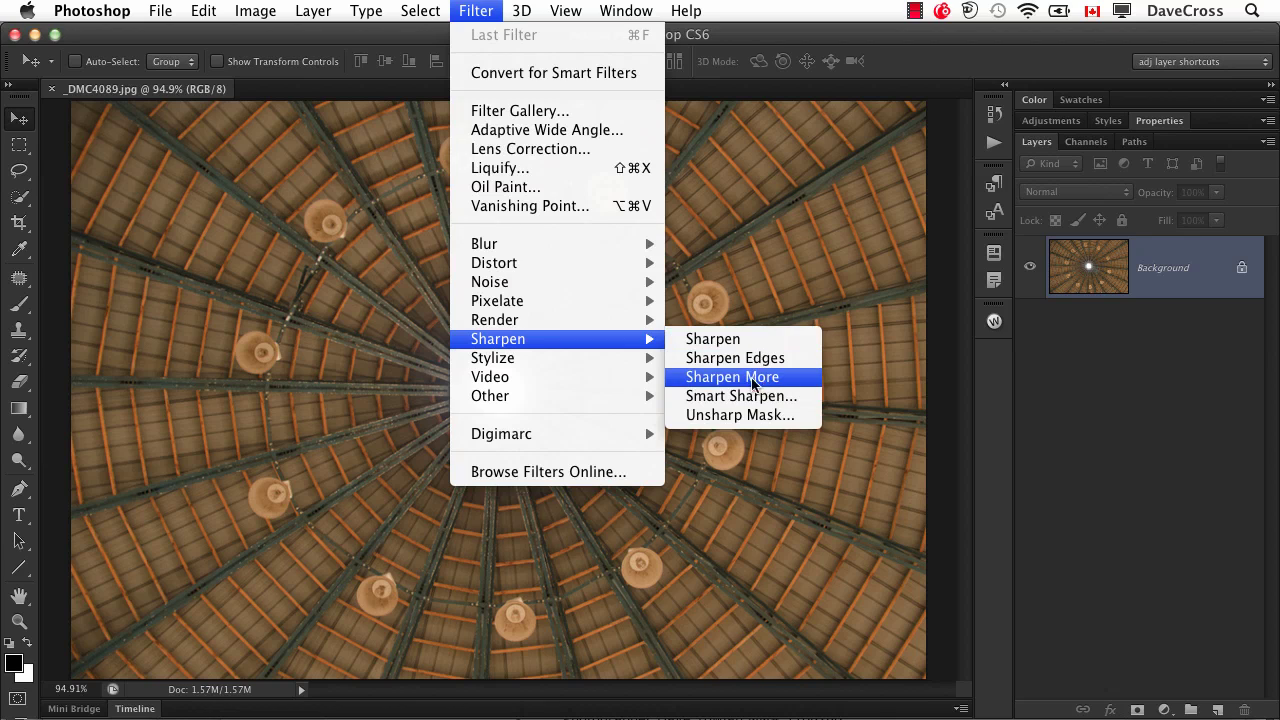
{"action": "mouse_move", "coordinate": [620, 320]}
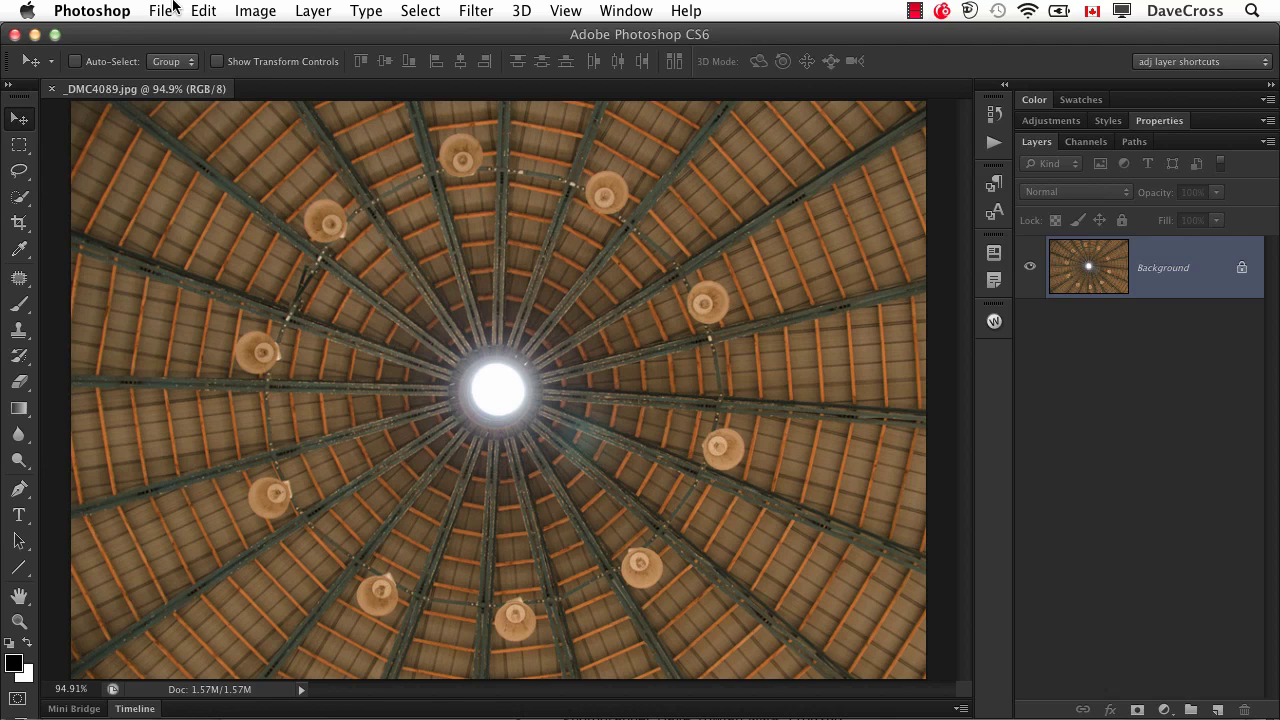
Open the Edit > Menus customization and expand the Filter menu's commands
{"action": "left_click", "coordinate": [203, 10]}
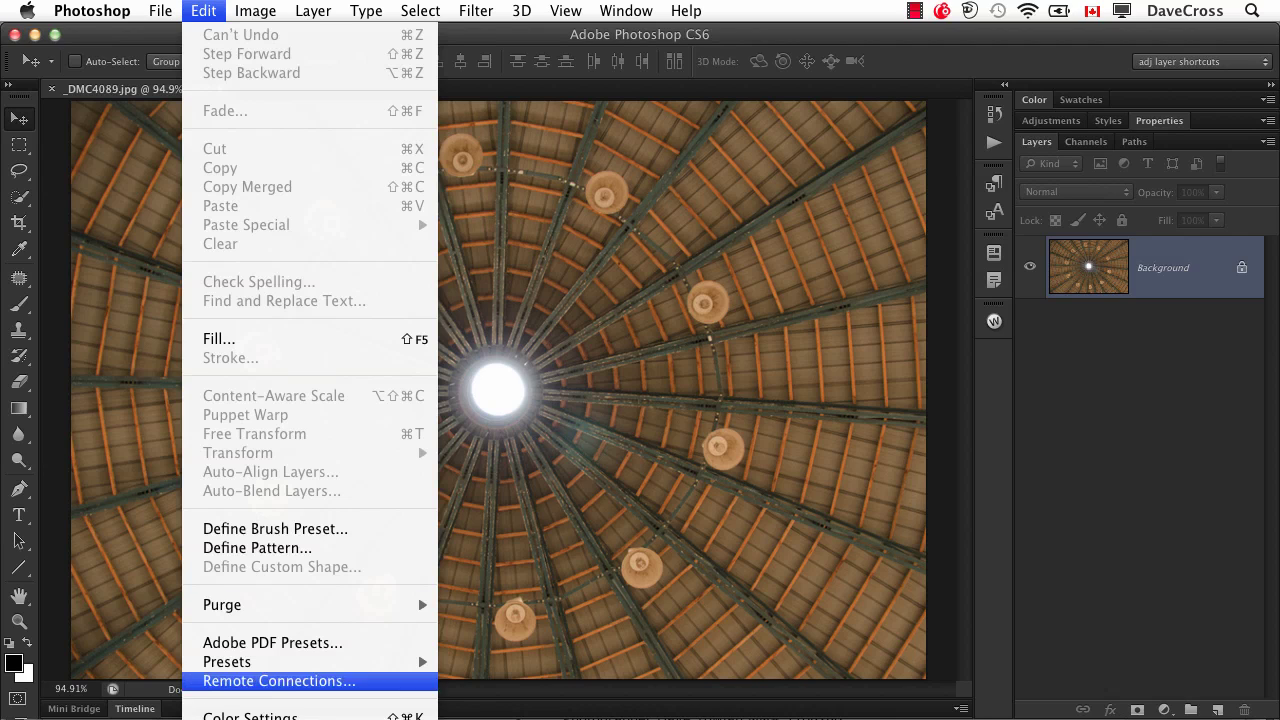
{"action": "scroll", "coordinate": [418, 600], "scroll_direction": "down", "scroll_amount": 1}
{"action": "scroll", "coordinate": [418, 615], "scroll_direction": "down", "scroll_amount": 2}
{"action": "left_click", "coordinate": [260, 695]}
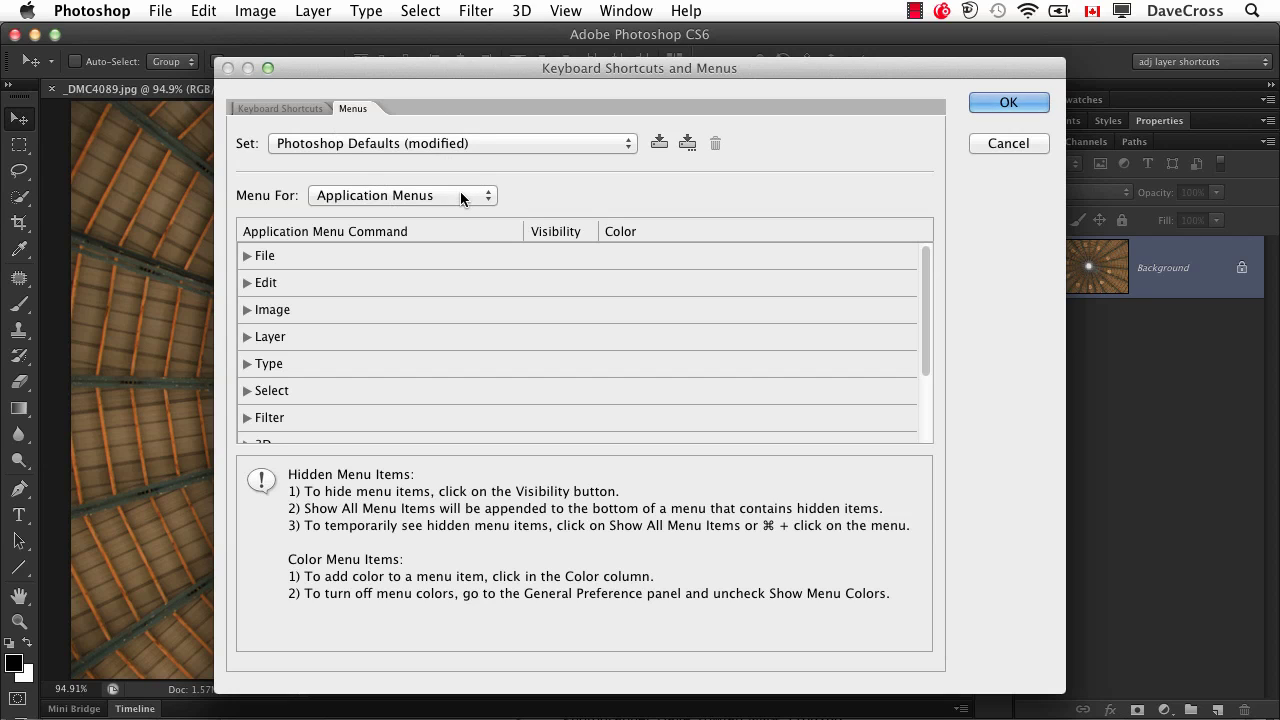
{"action": "scroll", "coordinate": [428, 257], "scroll_direction": "down", "scroll_amount": 3}
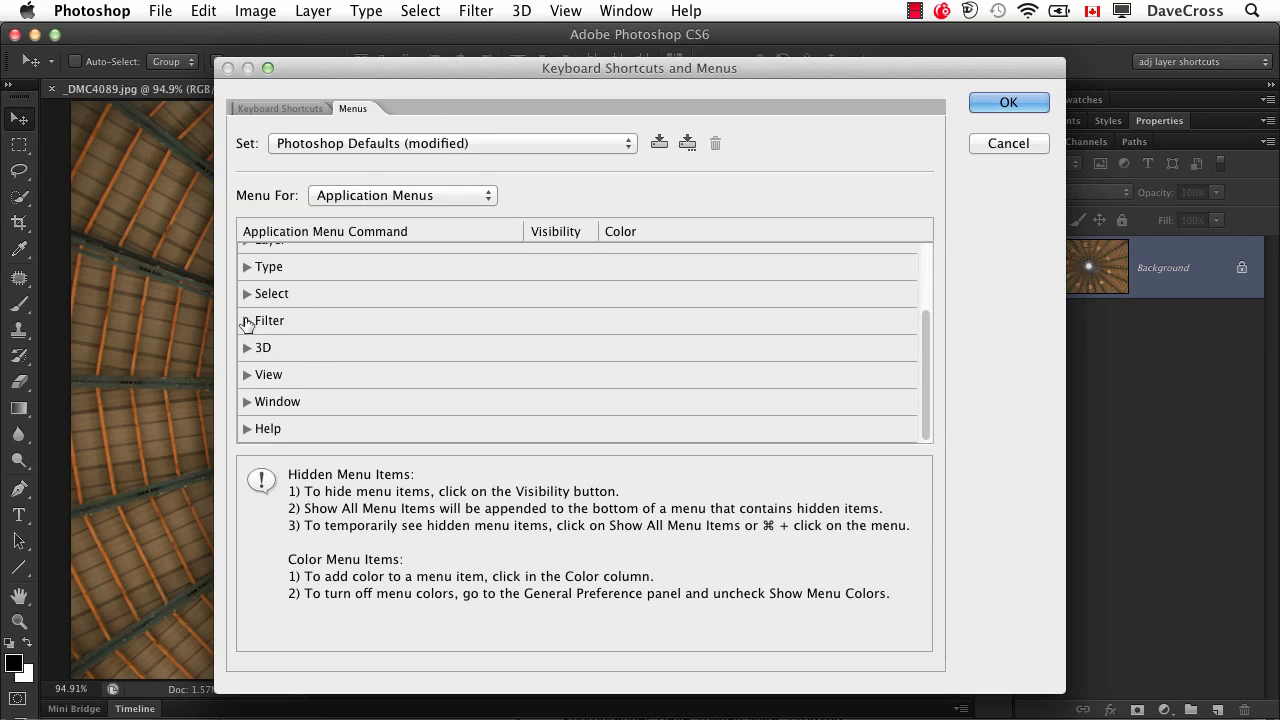
{"action": "left_click", "coordinate": [247, 321]}
Turn off visibility for Sharpen, Sharpen Edges and Sharpen More in the Filter list
{"action": "scroll", "coordinate": [507, 345], "scroll_direction": "down", "scroll_amount": 20}
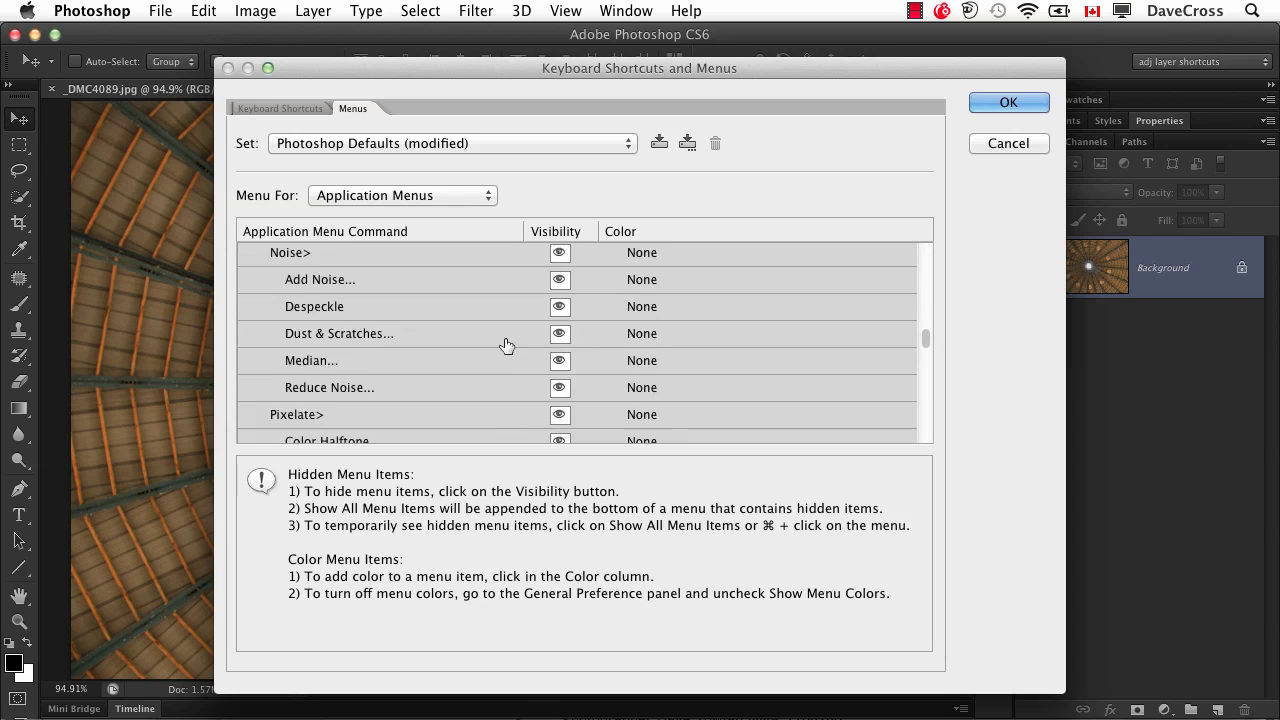
{"action": "scroll", "coordinate": [507, 345], "scroll_direction": "down", "scroll_amount": 5}
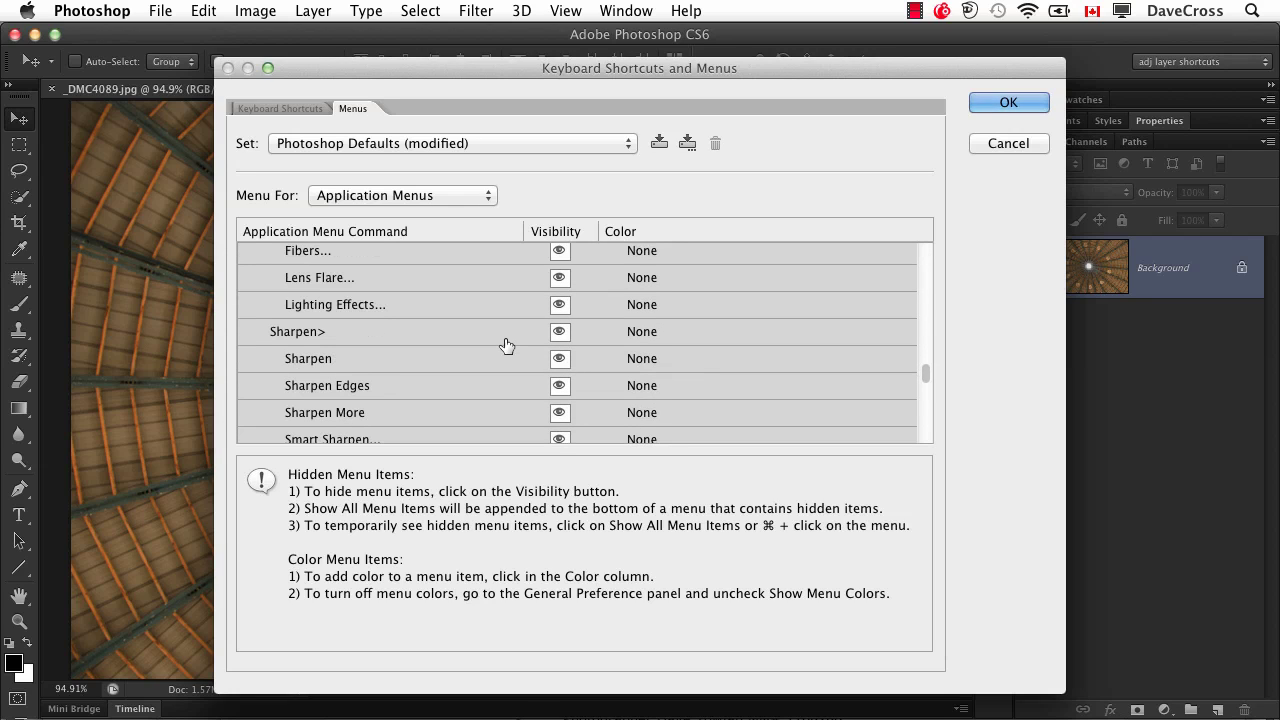
{"action": "left_click", "coordinate": [559, 358]}
{"action": "left_click", "coordinate": [559, 385]}
{"action": "left_click", "coordinate": [560, 412]}
{"action": "scroll", "coordinate": [750, 396], "scroll_direction": "down", "scroll_amount": 3}
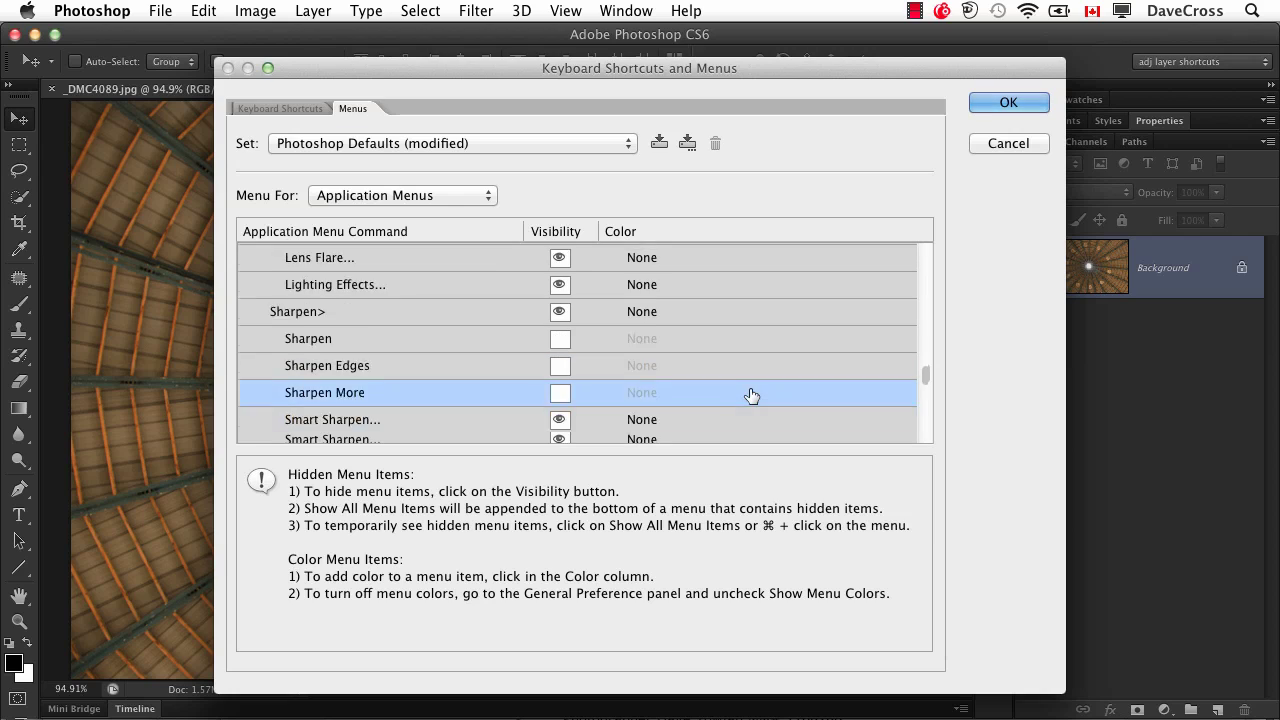
{"action": "scroll", "coordinate": [752, 397], "scroll_direction": "down", "scroll_amount": 2}
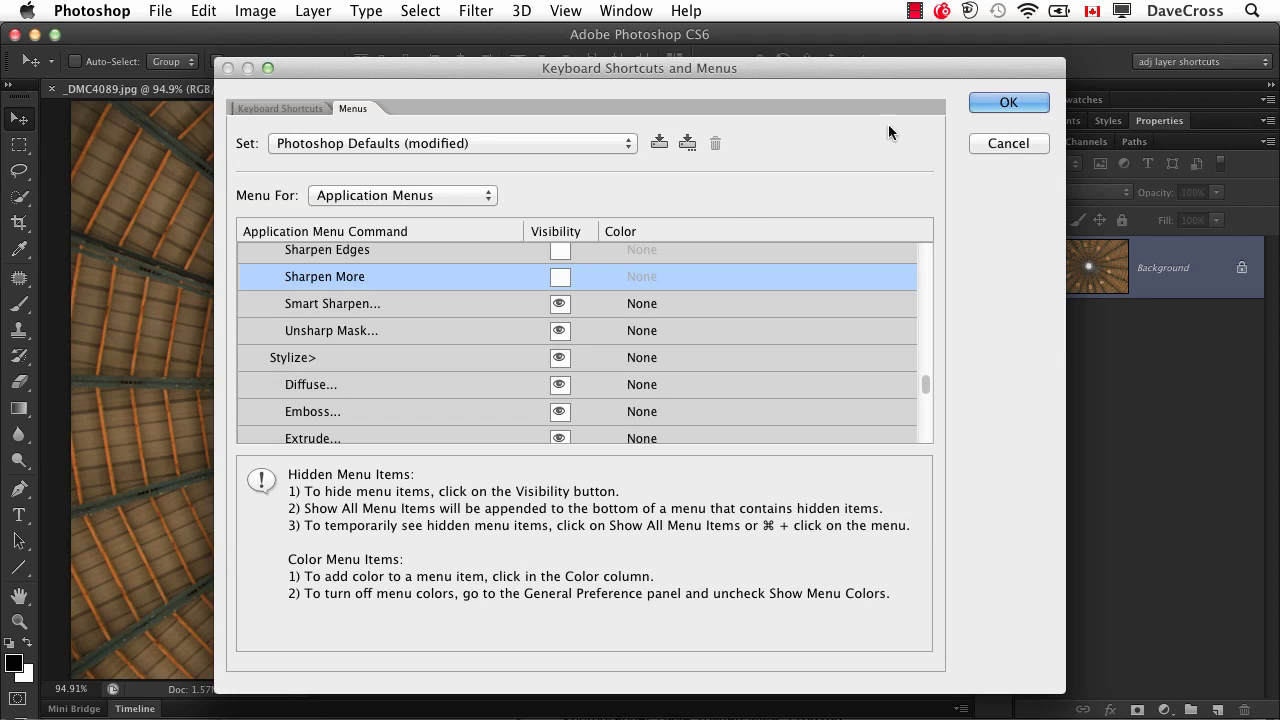
{"action": "left_click", "coordinate": [999, 102]}
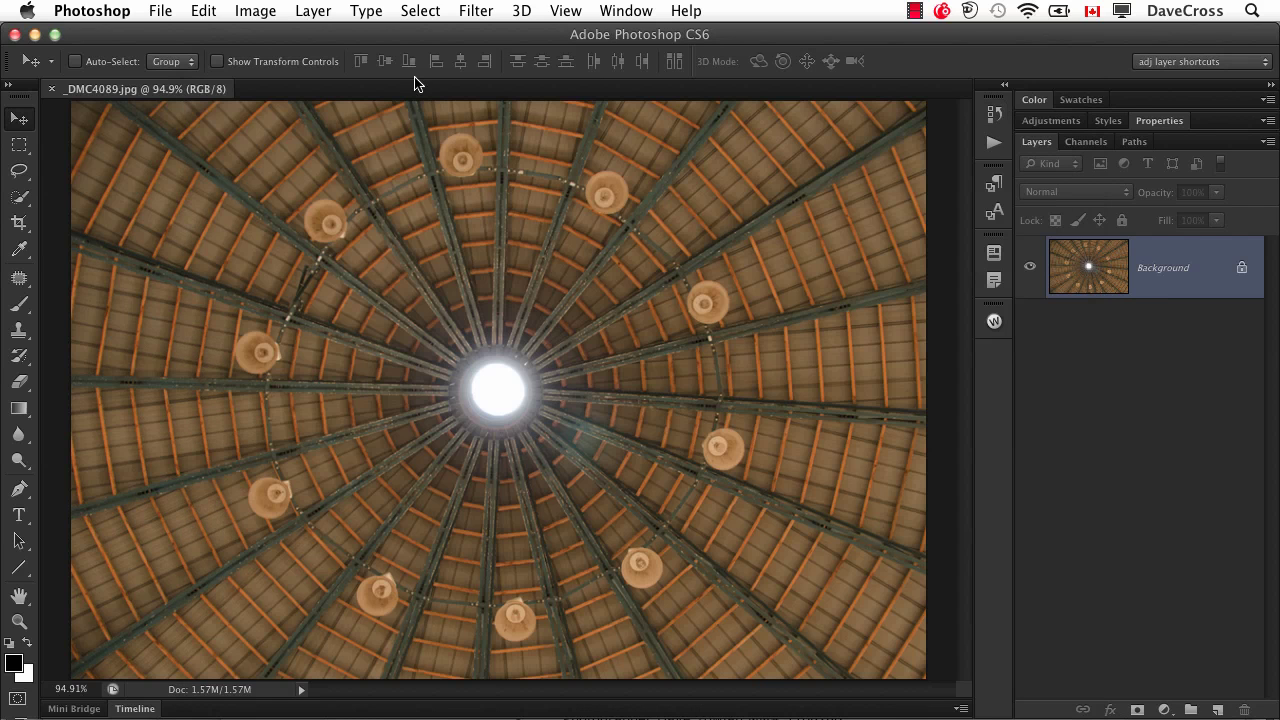
{"action": "left_click", "coordinate": [465, 10]}
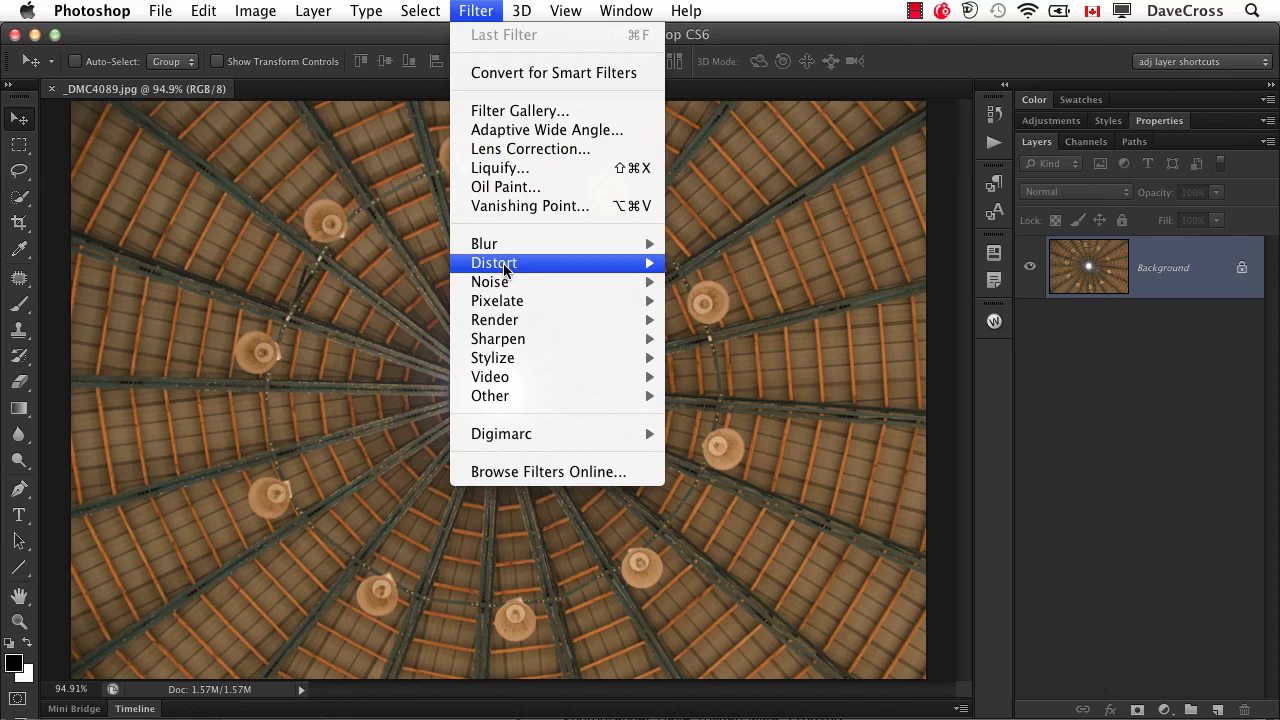
{"action": "mouse_move", "coordinate": [516, 341]}
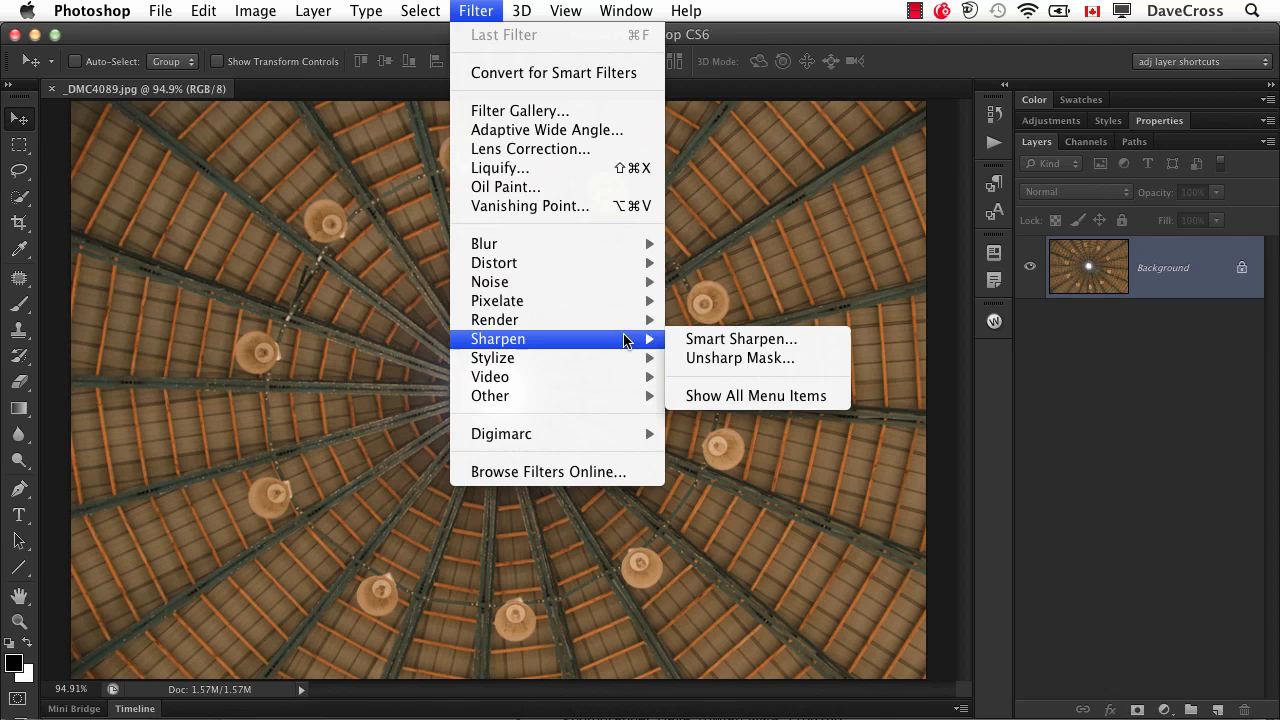
{"action": "left_click", "coordinate": [760, 398]}
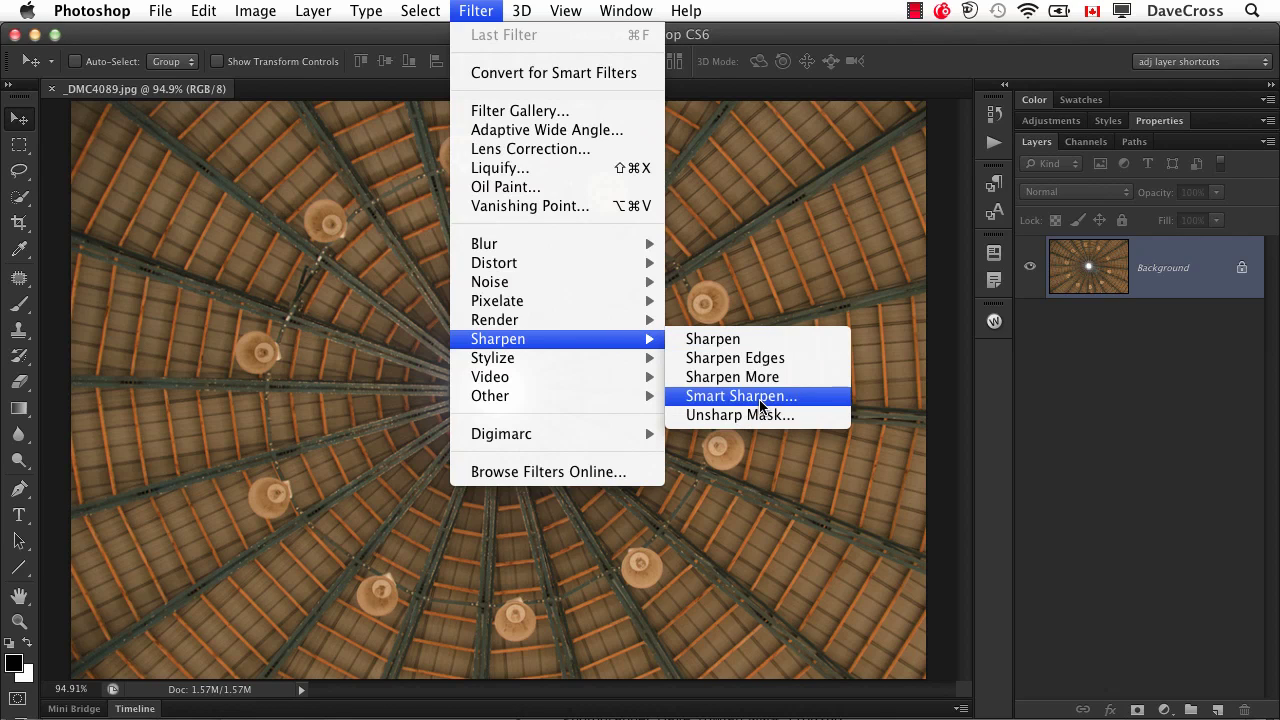
{"action": "left_click", "coordinate": [459, 8]}
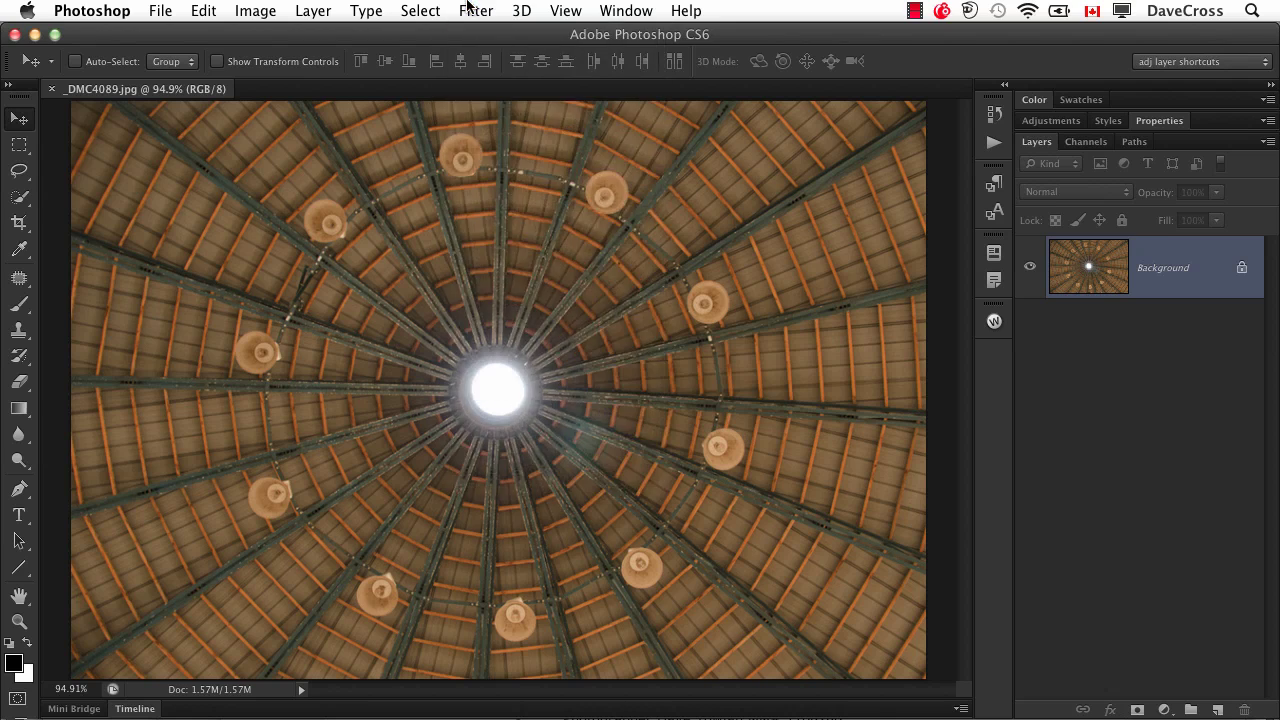
{"action": "left_click", "coordinate": [463, 8]}
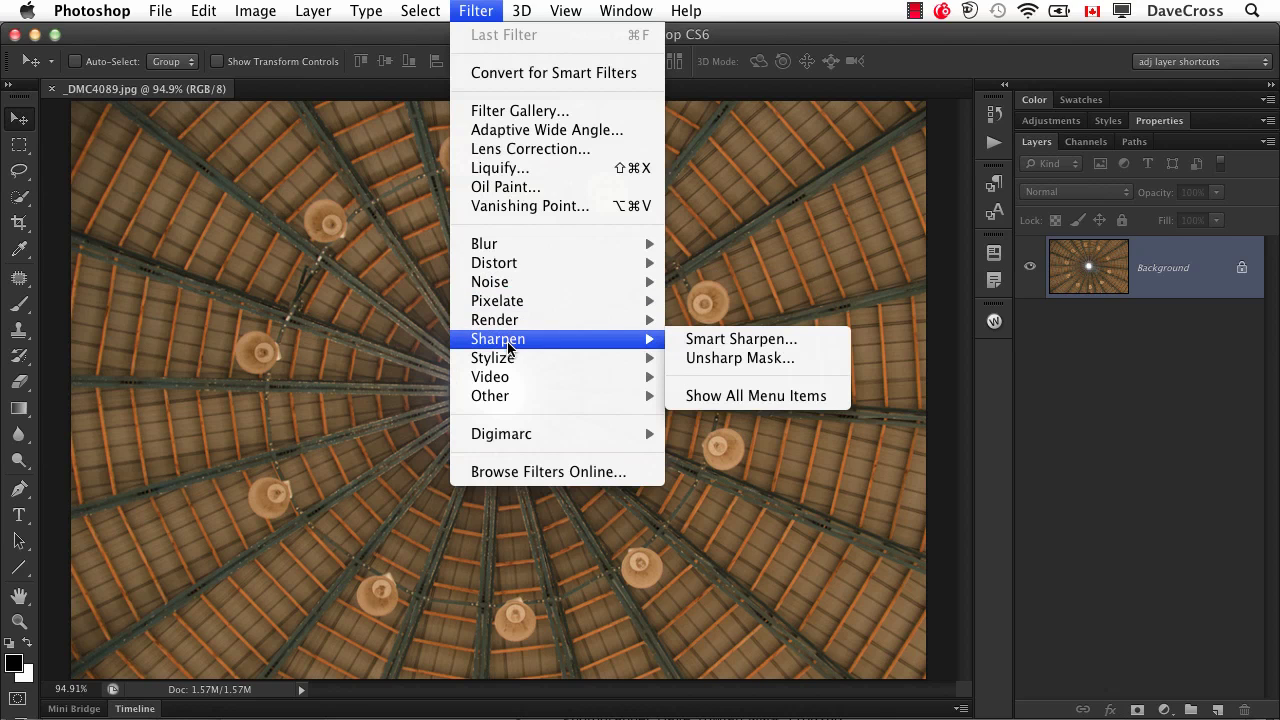
{"action": "left_click", "coordinate": [502, 8]}
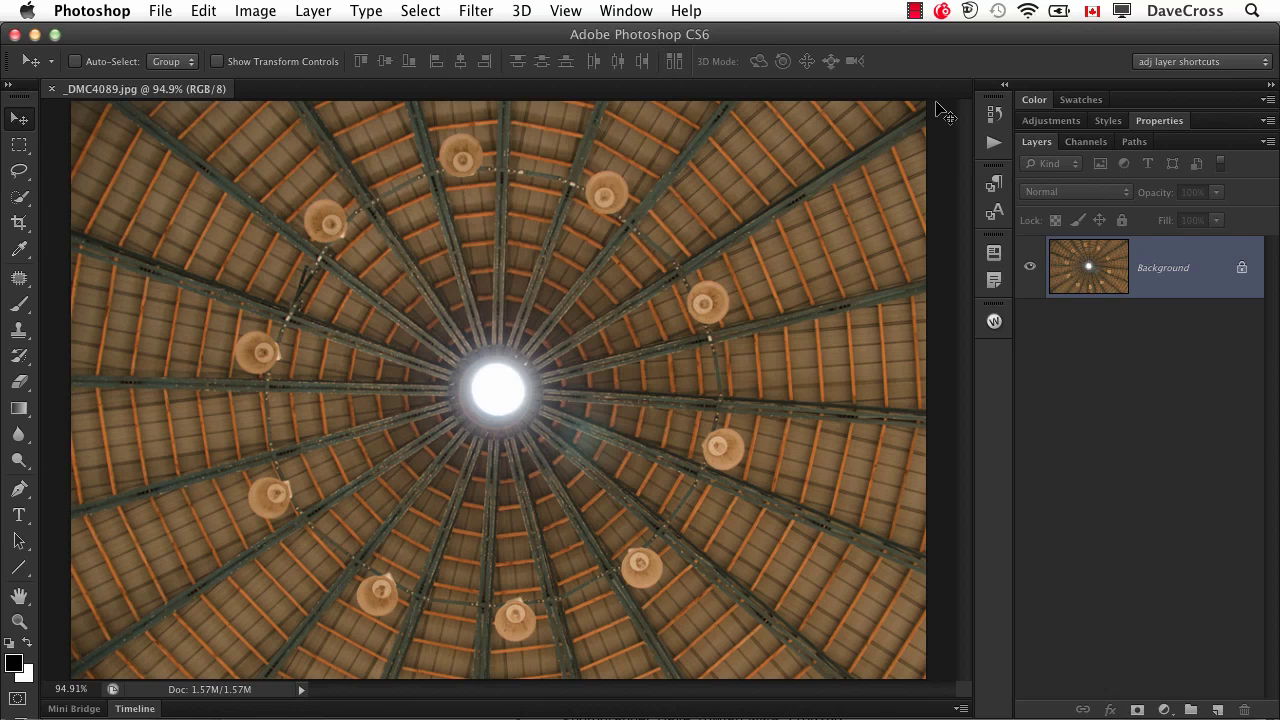
Check the Layers panel menu, then open Edit > Menus set to Panel Menus
{"action": "left_click", "coordinate": [1267, 142]}
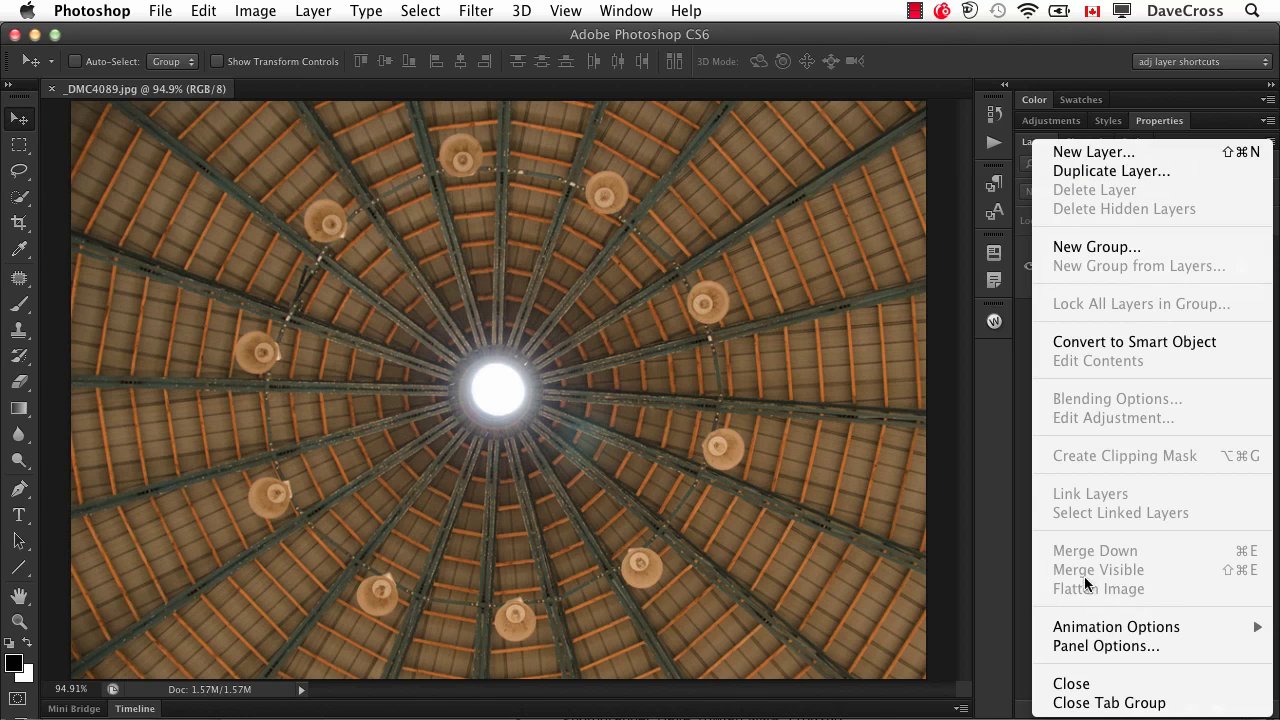
{"action": "left_click", "coordinate": [1005, 579]}
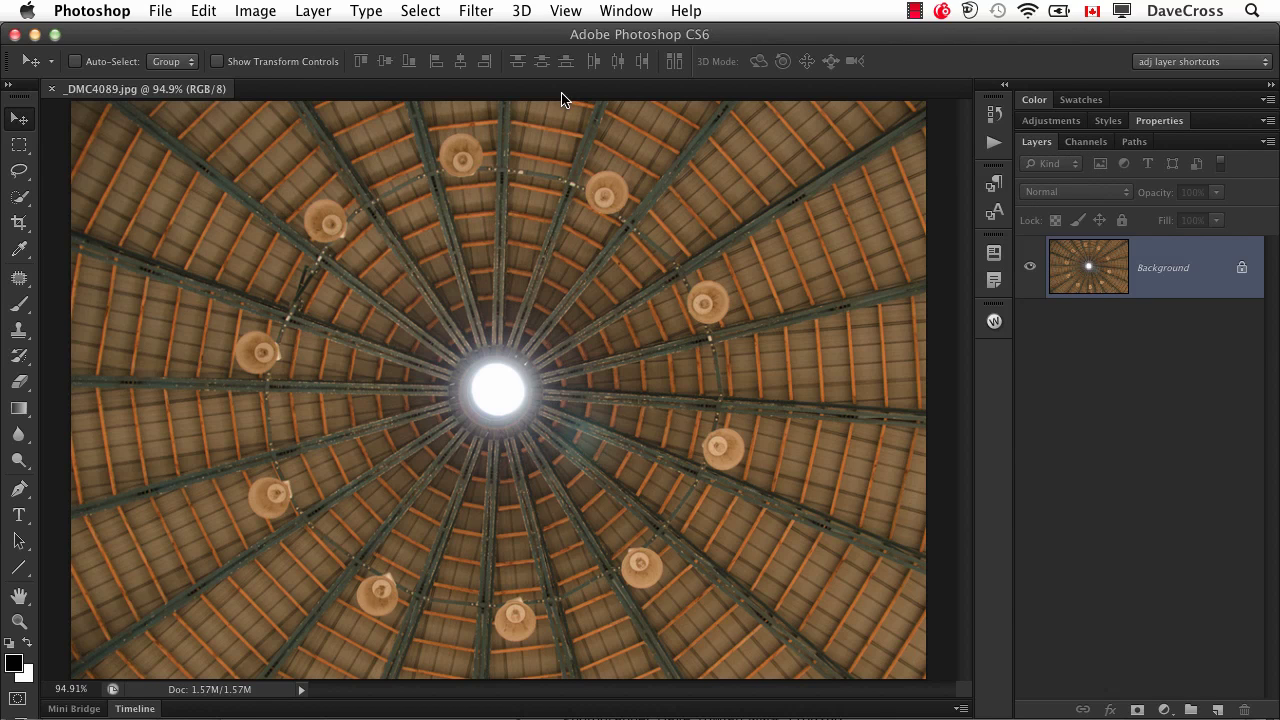
{"action": "left_click", "coordinate": [204, 10]}
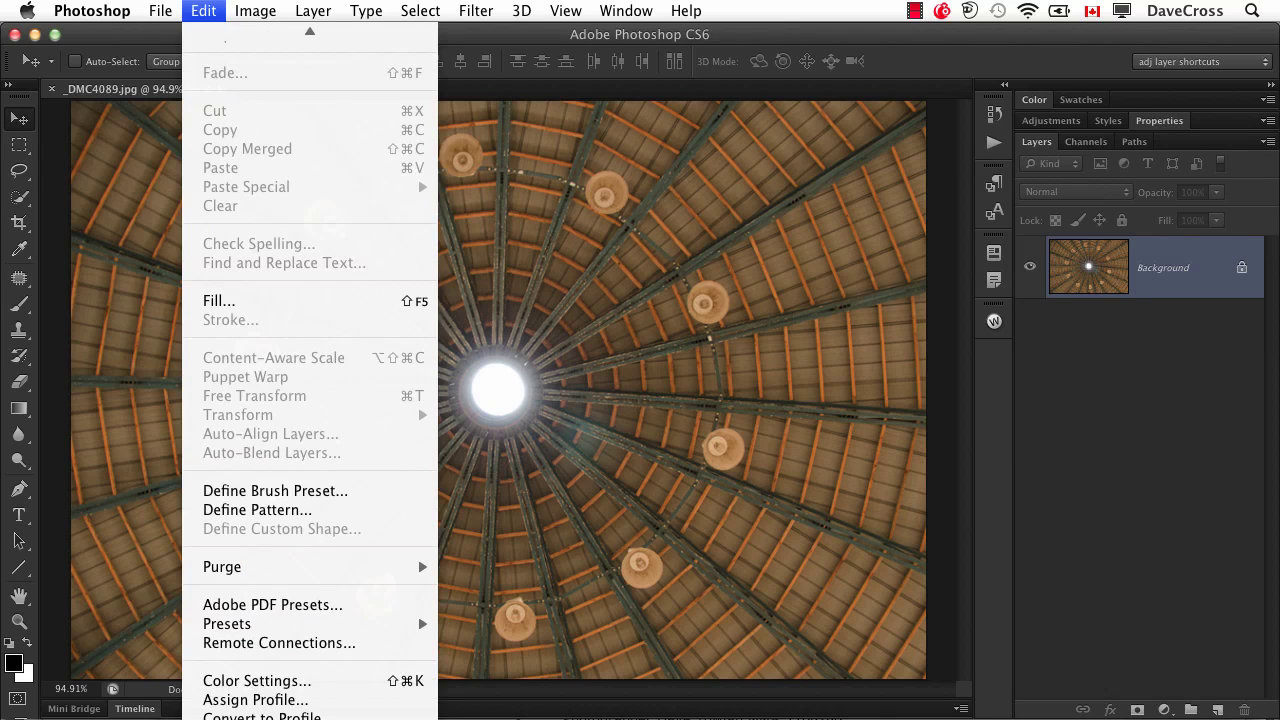
{"action": "left_click", "coordinate": [240, 700]}
{"action": "left_click", "coordinate": [394, 199]}
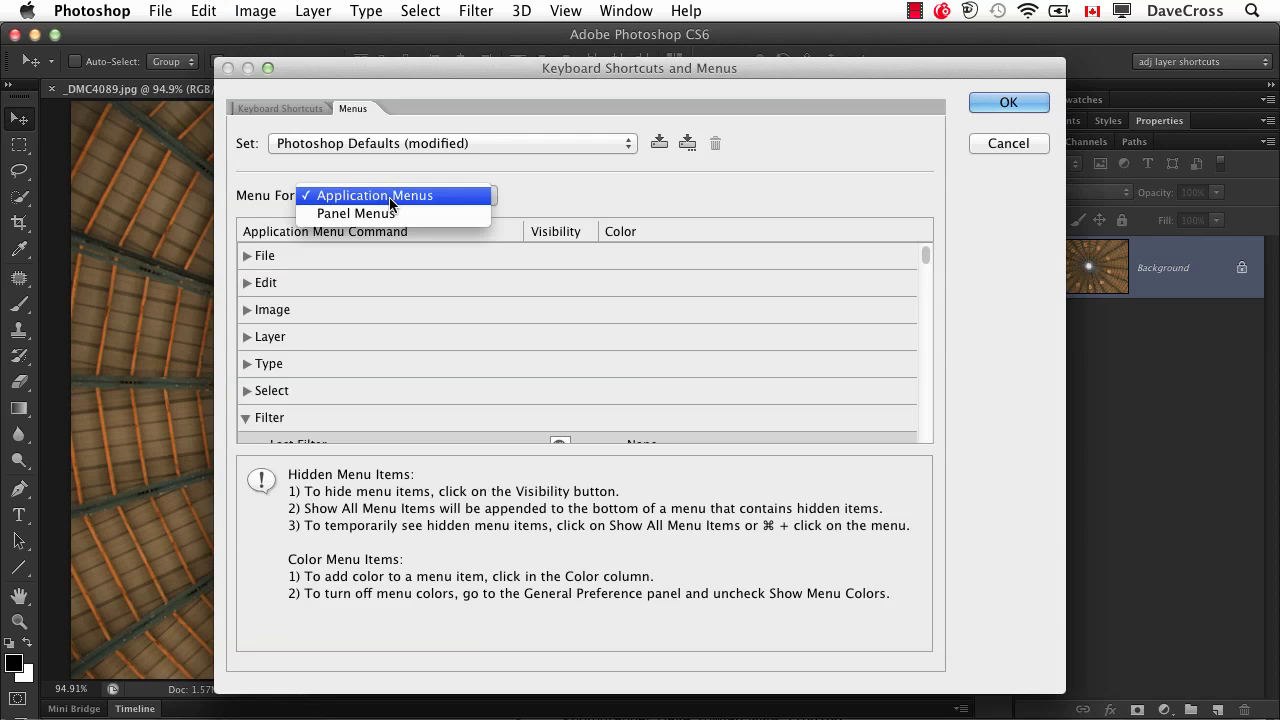
{"action": "left_click", "coordinate": [390, 214]}
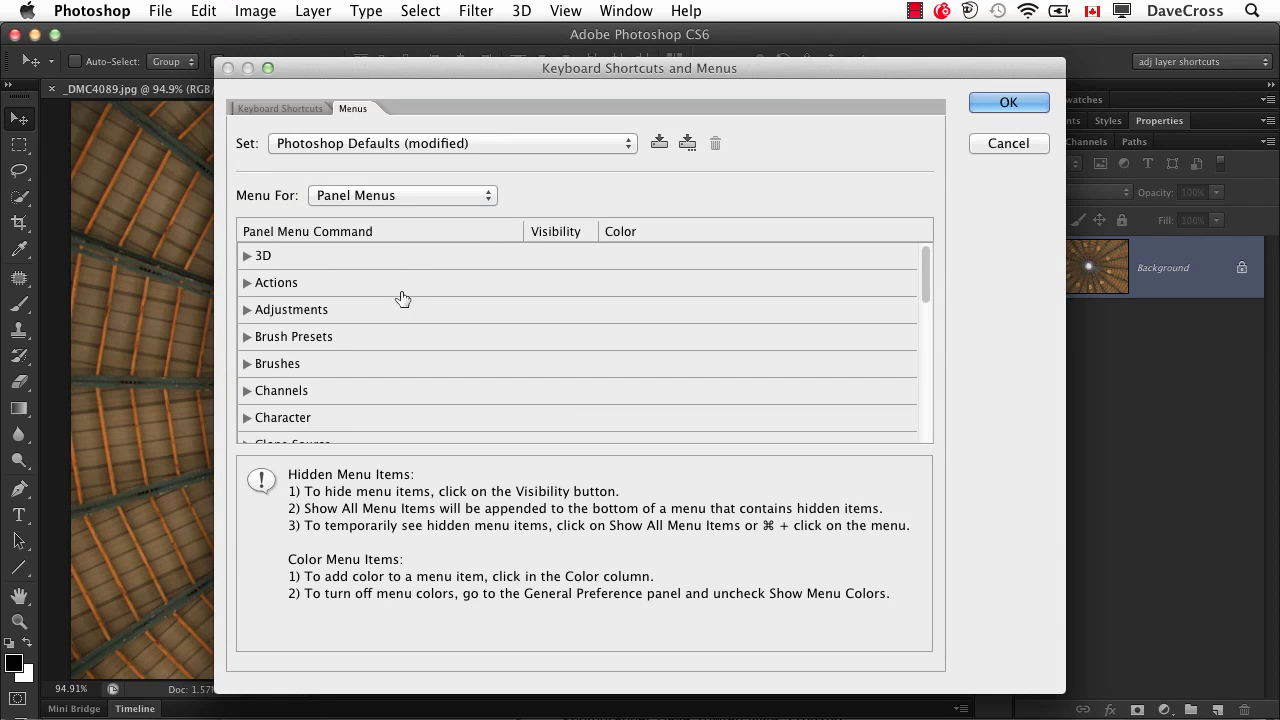
Hide Flatten Image in the Layers panel menu and confirm with OK
{"action": "scroll", "coordinate": [330, 323], "scroll_direction": "down", "scroll_amount": 5}
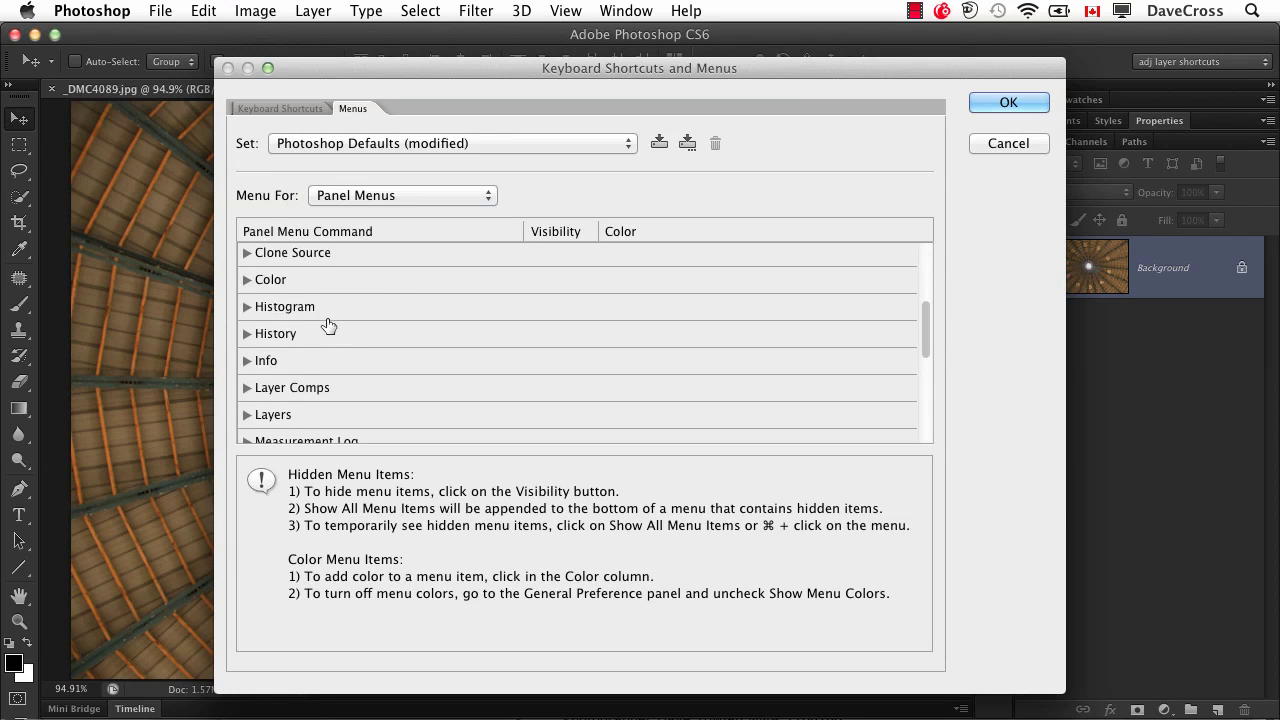
{"action": "left_click", "coordinate": [256, 421]}
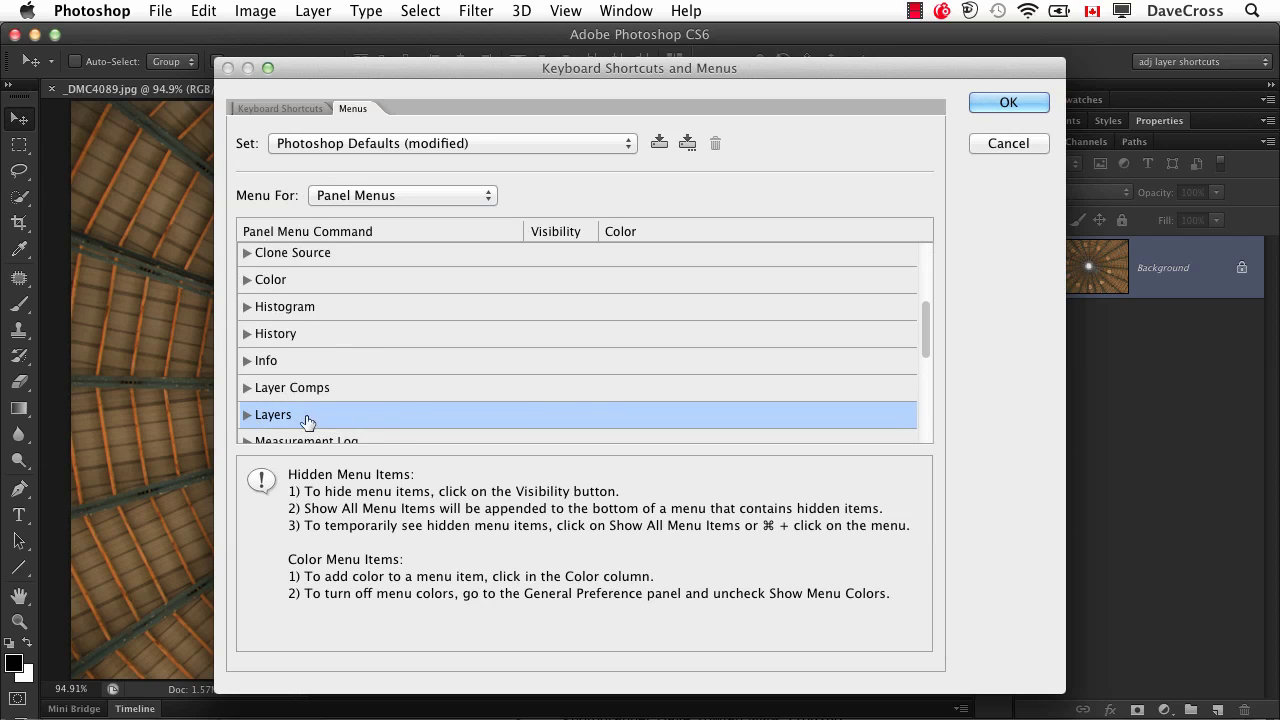
{"action": "left_click", "coordinate": [245, 416]}
{"action": "scroll", "coordinate": [497, 354], "scroll_direction": "down", "scroll_amount": 5}
{"action": "scroll", "coordinate": [497, 354], "scroll_direction": "down", "scroll_amount": 6}
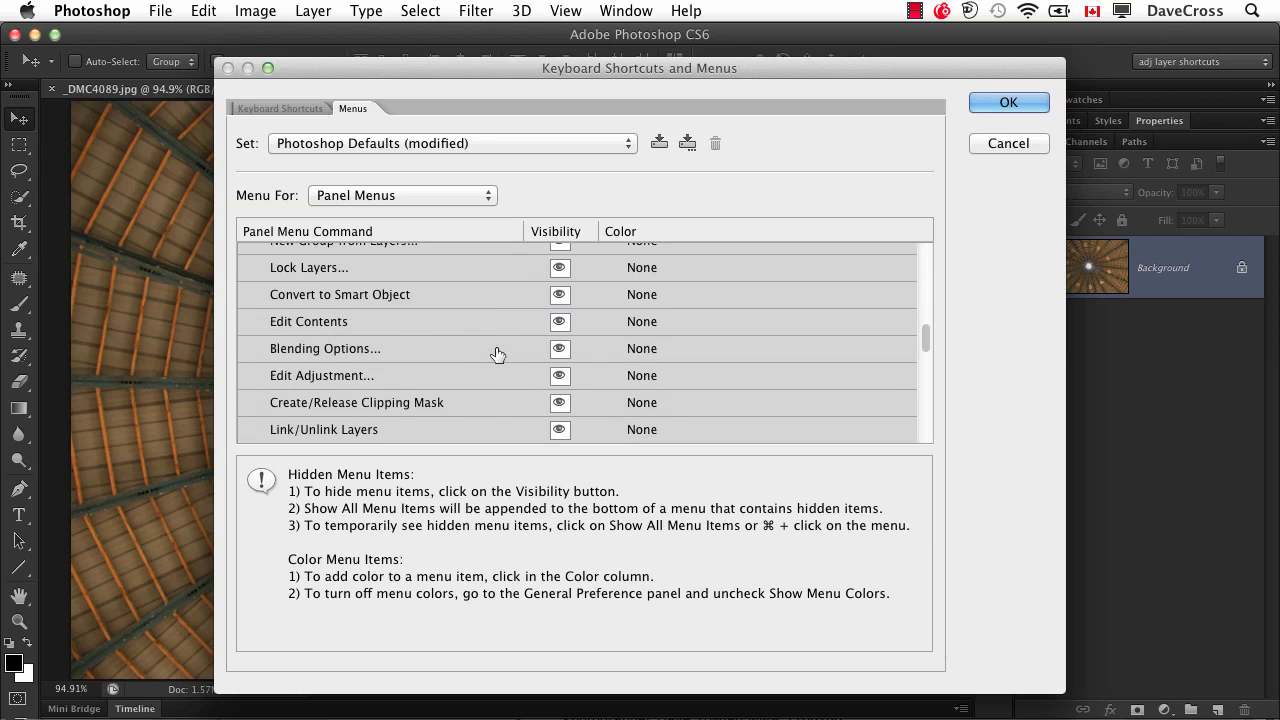
{"action": "scroll", "coordinate": [497, 354], "scroll_direction": "down", "scroll_amount": 3}
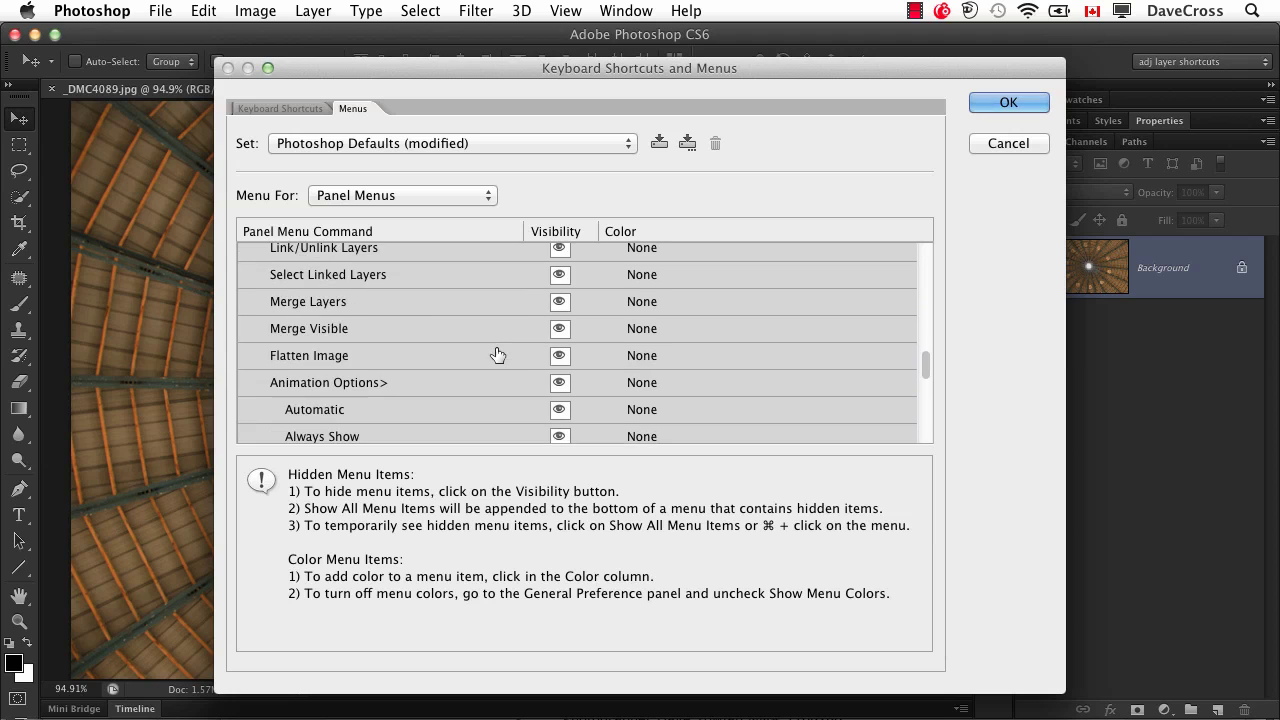
{"action": "left_click", "coordinate": [560, 356]}
{"action": "left_click", "coordinate": [989, 104]}
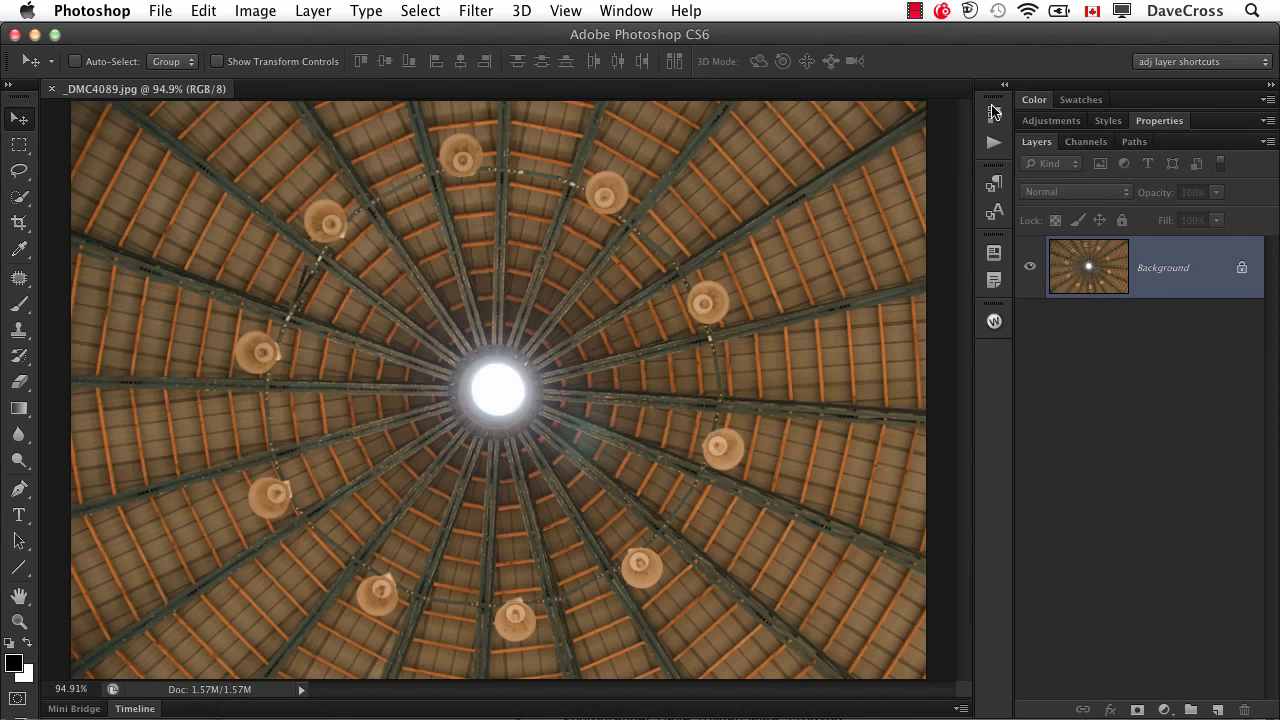
{"action": "left_click", "coordinate": [1267, 142]}
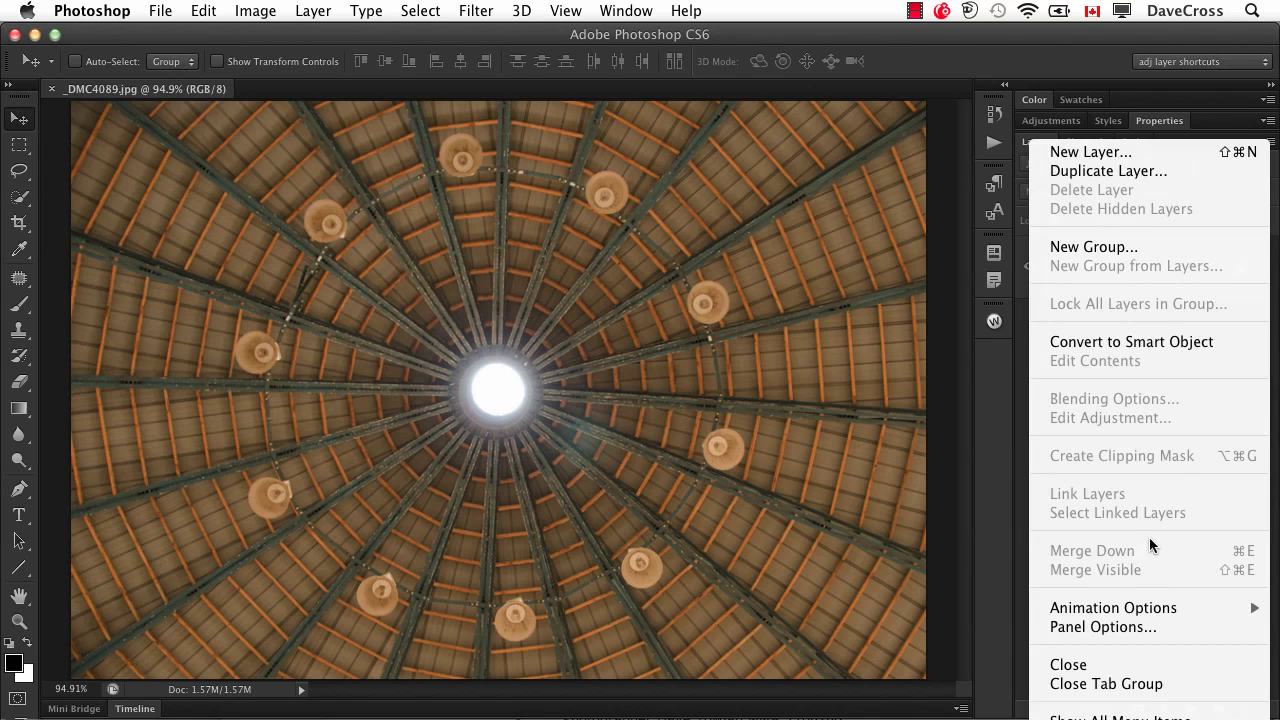
{"action": "left_click", "coordinate": [851, 461]}
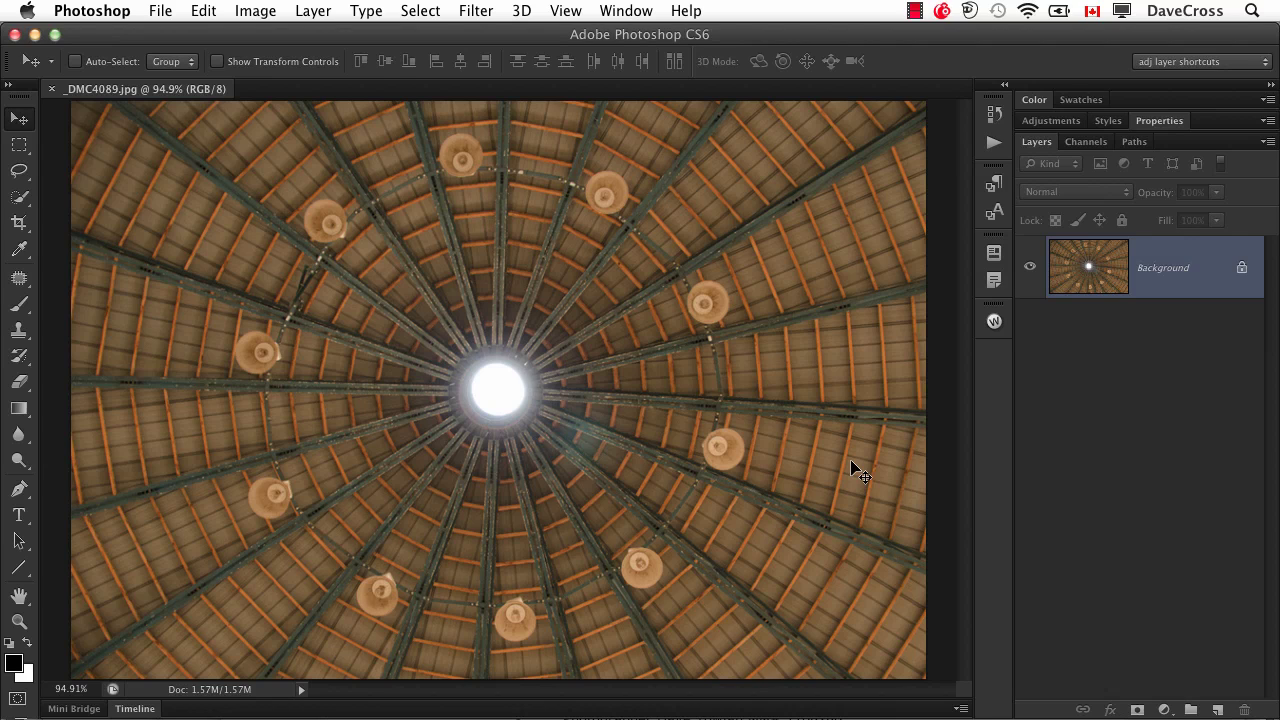
{"action": "left_click", "coordinate": [630, 10]}
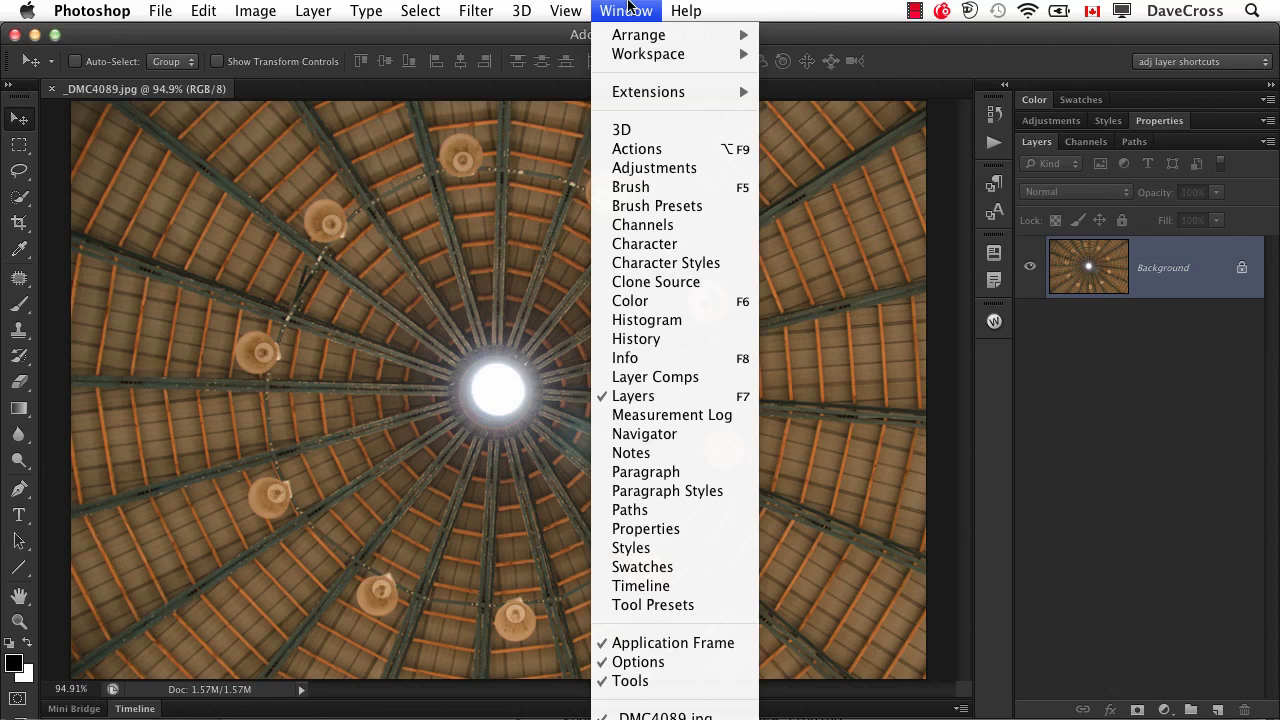
{"action": "mouse_move", "coordinate": [650, 54]}
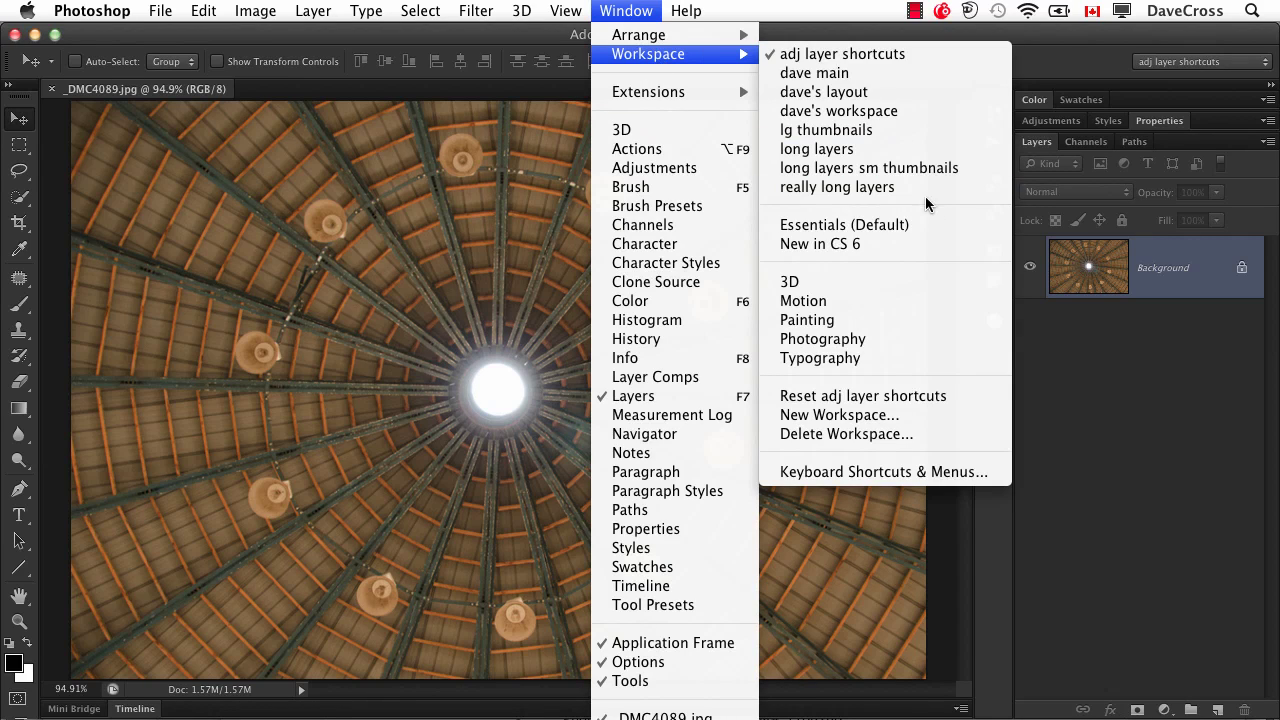
{"action": "left_click", "coordinate": [895, 414]}
{"action": "left_click", "coordinate": [442, 442]}
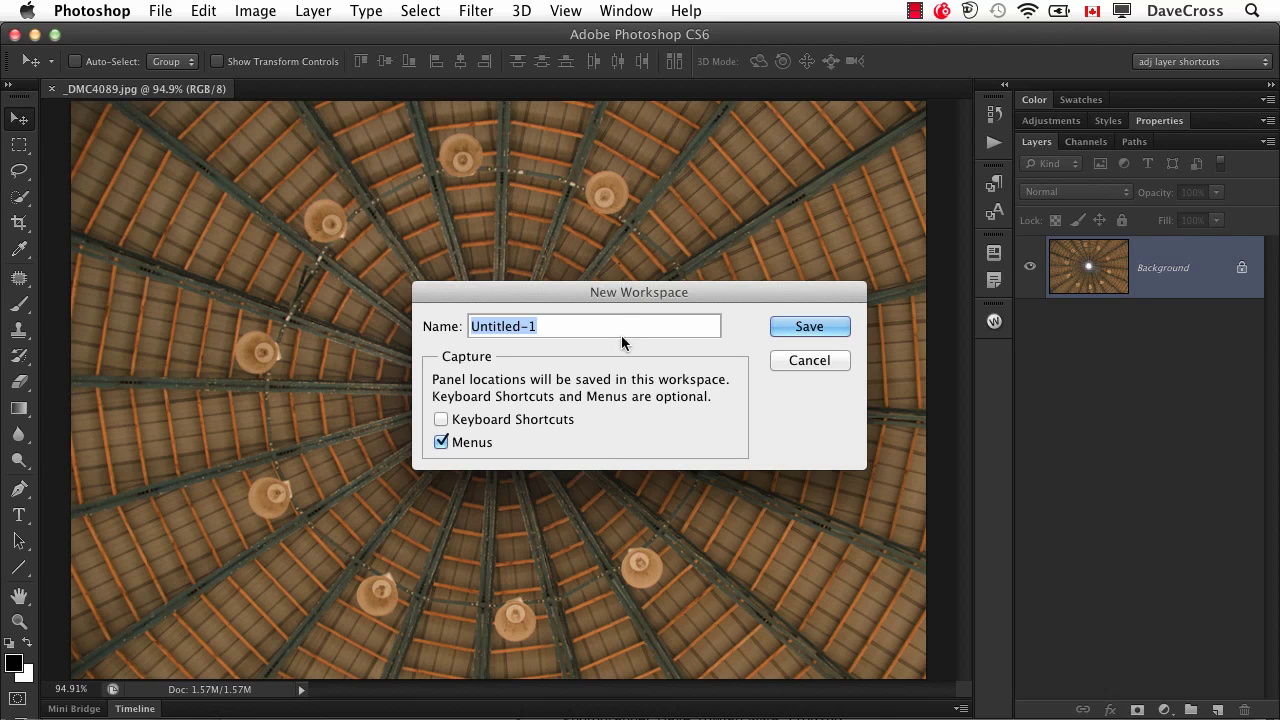
{"action": "left_click", "coordinate": [787, 358]}
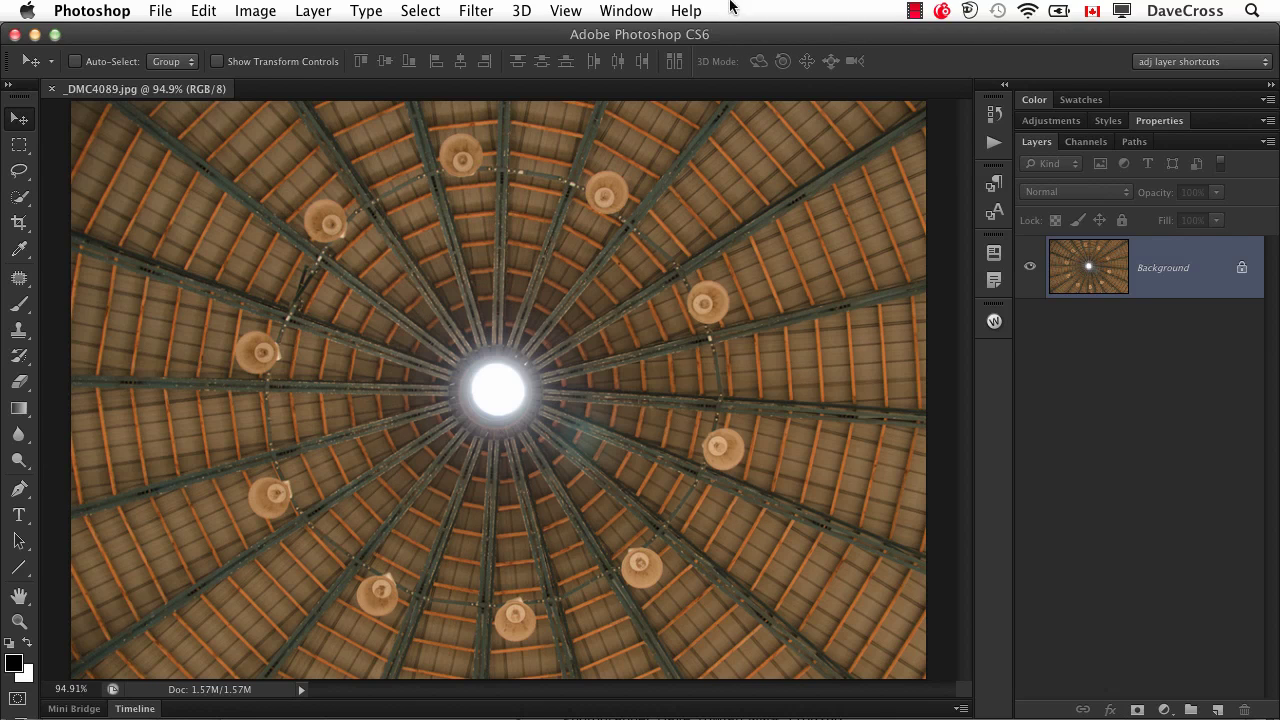
{"action": "left_click", "coordinate": [636, 8]}
{"action": "mouse_move", "coordinate": [640, 52]}
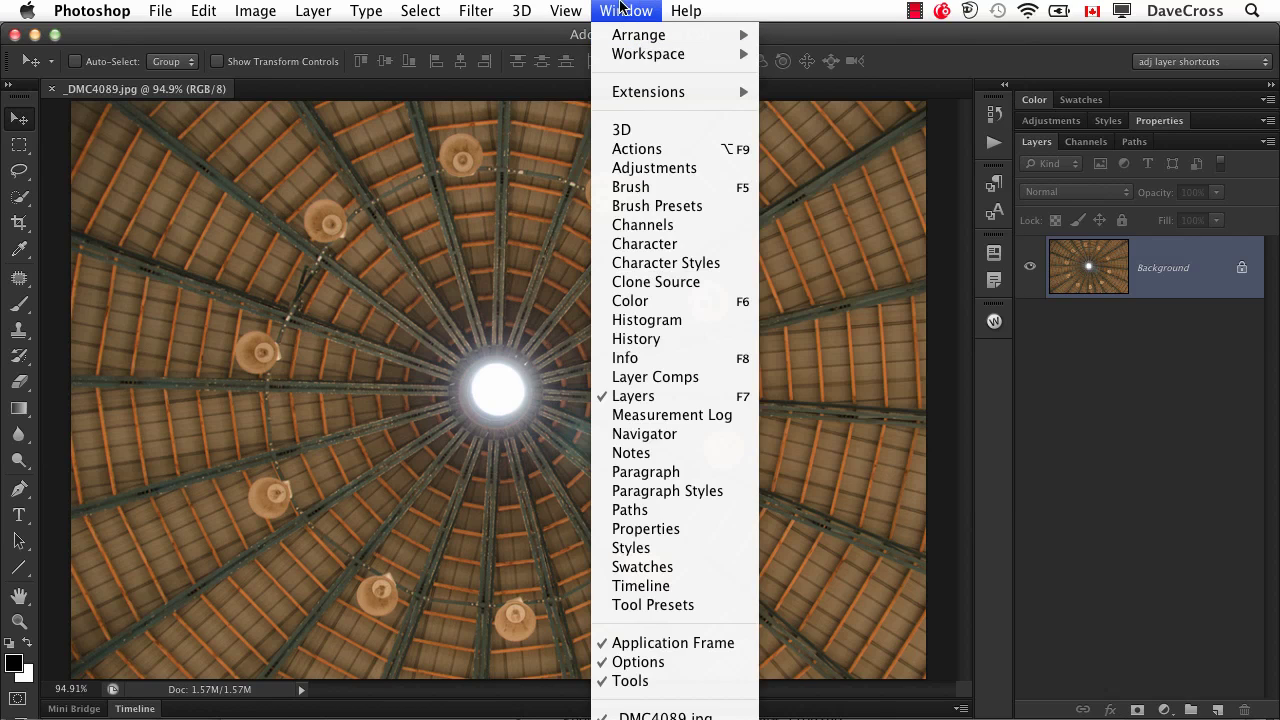
{"action": "left_click", "coordinate": [621, 9]}
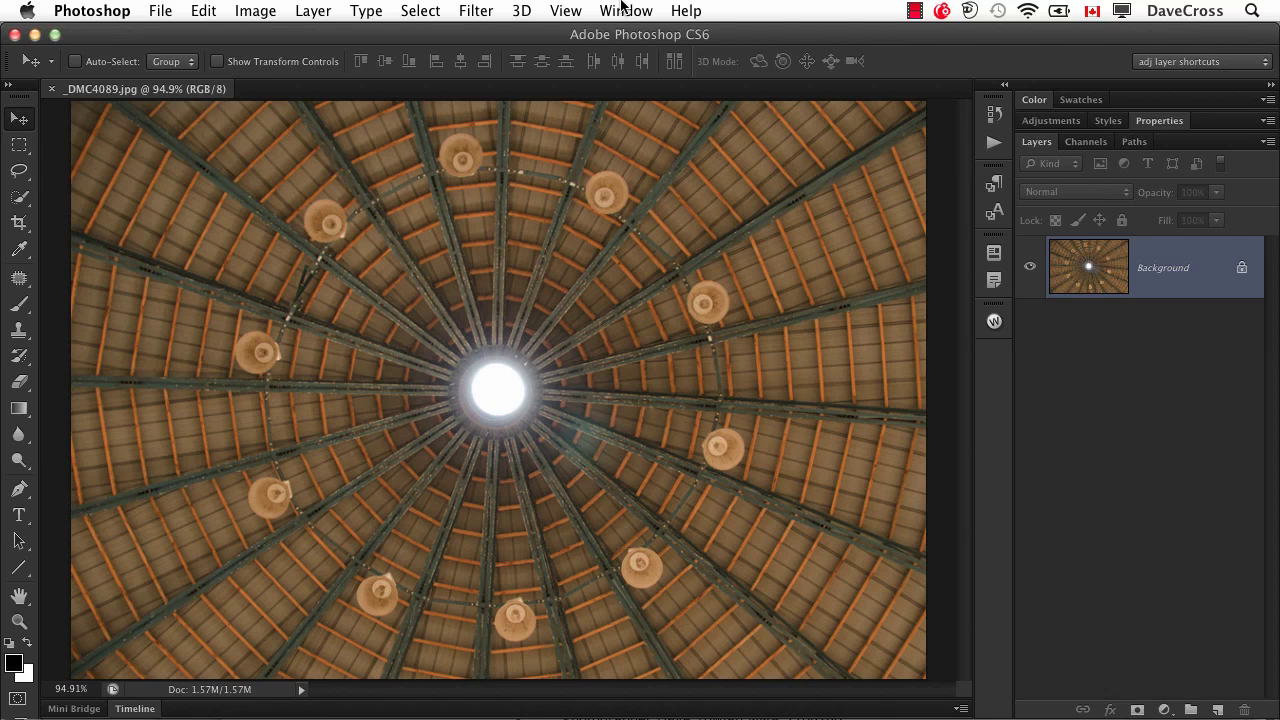
{"action": "left_click", "coordinate": [915, 10]}
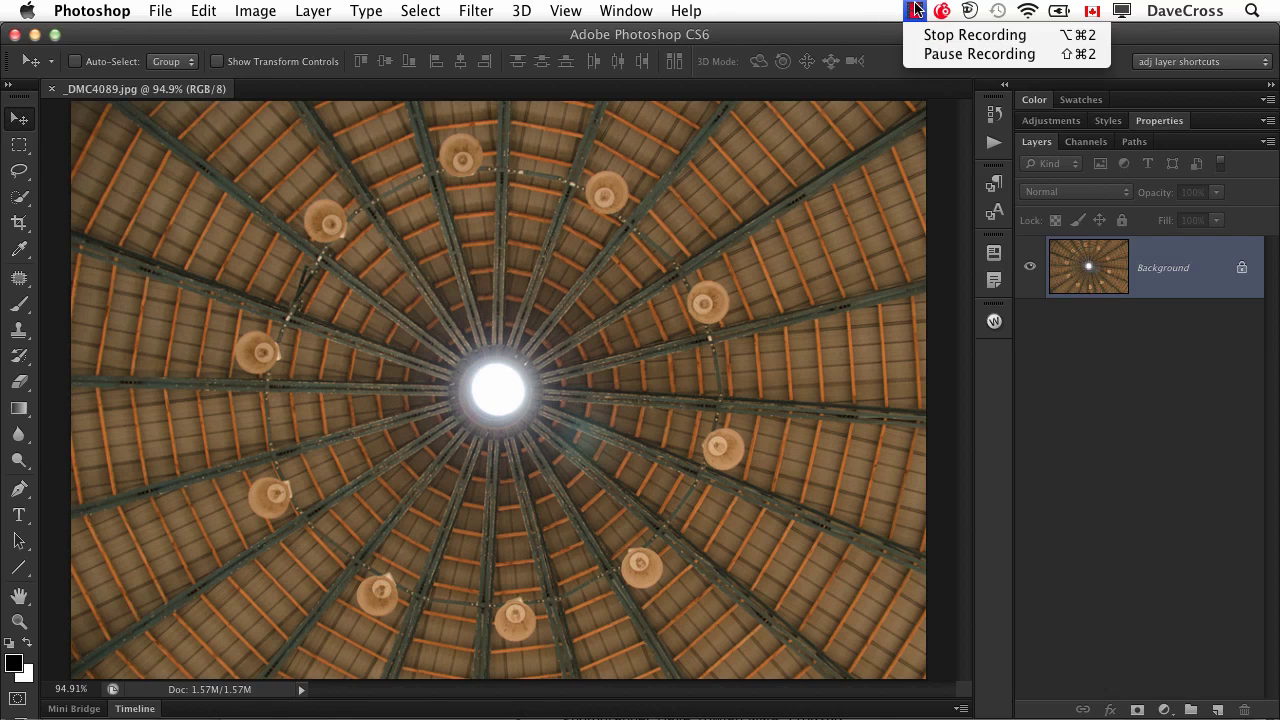